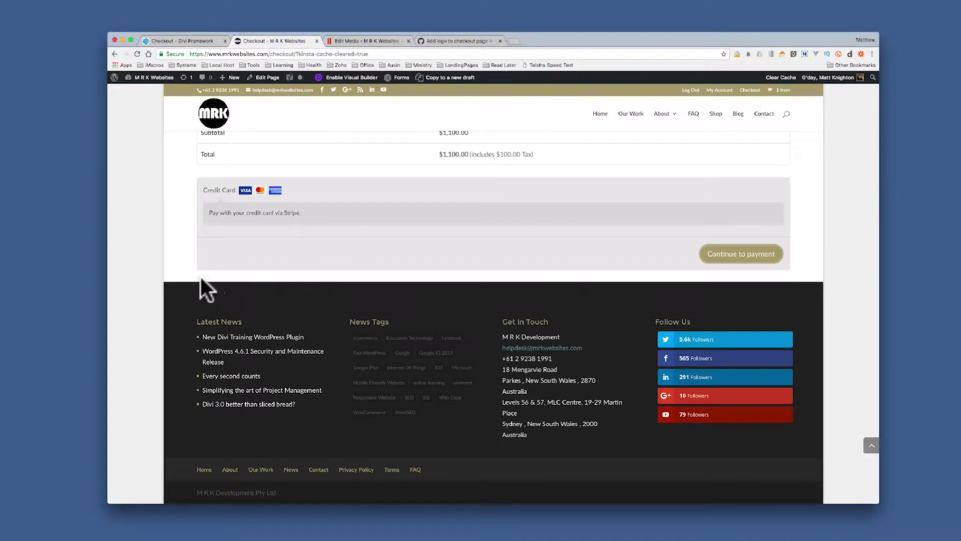
scroll(219, 272, up, 5)
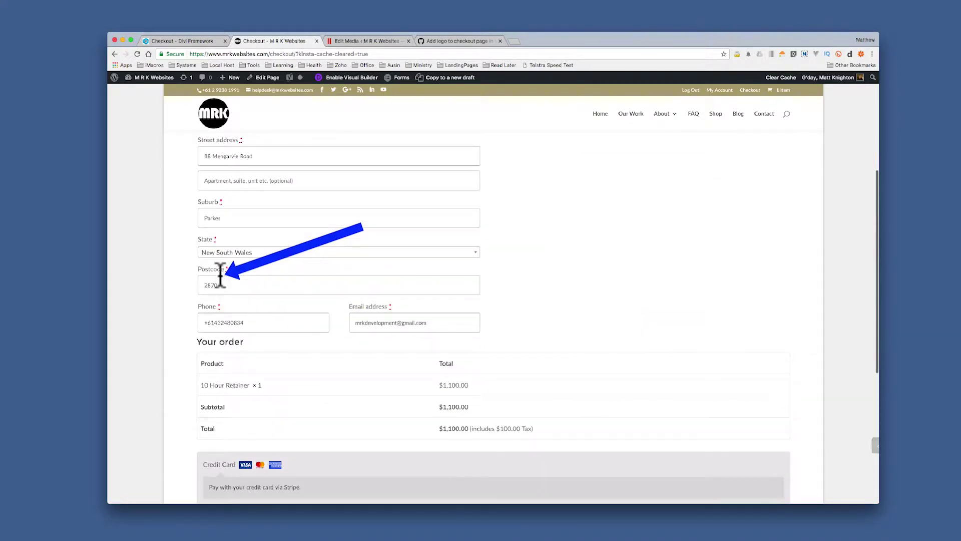
scroll(226, 286, down, 5)
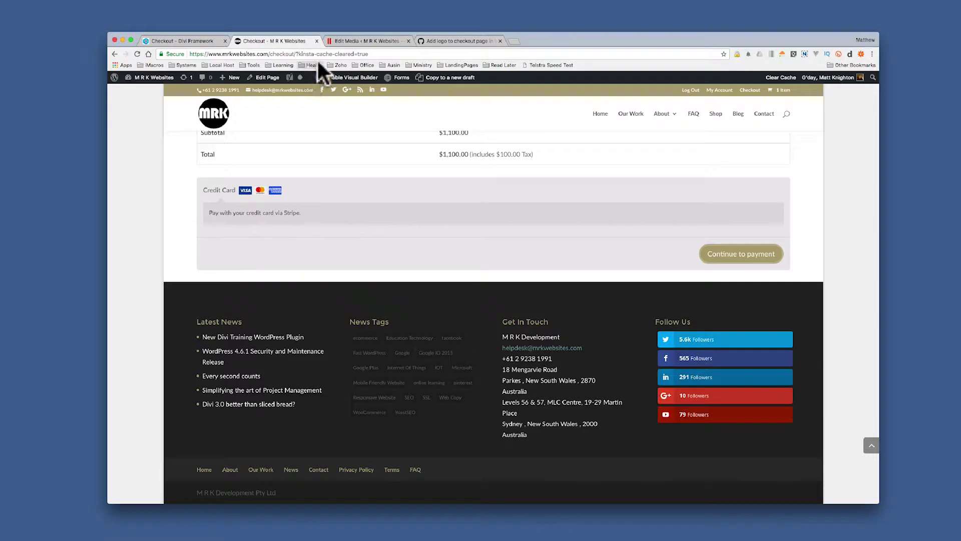
Step: Select the Gist snippet and check its image against the uploaded Stripe logo's media page
click(454, 40)
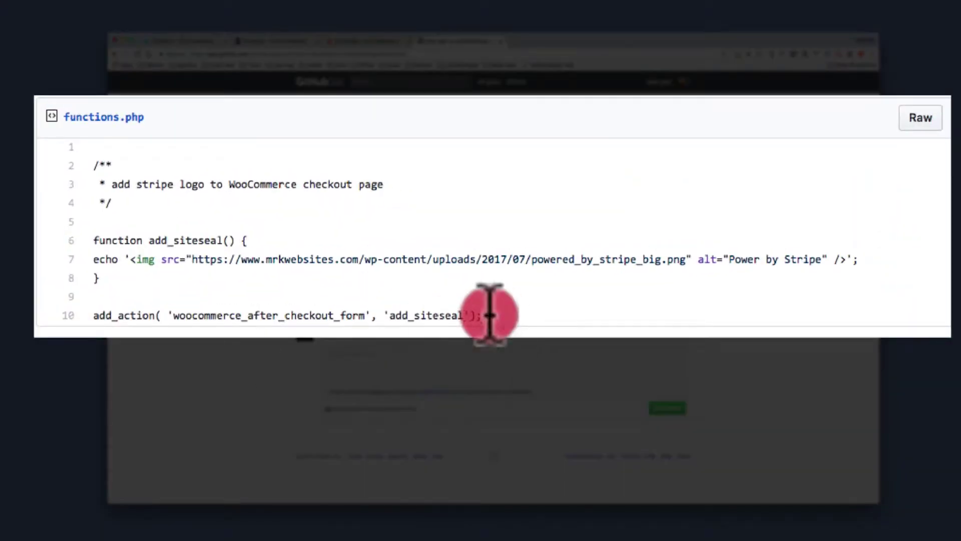
drag(492, 315, 59, 163)
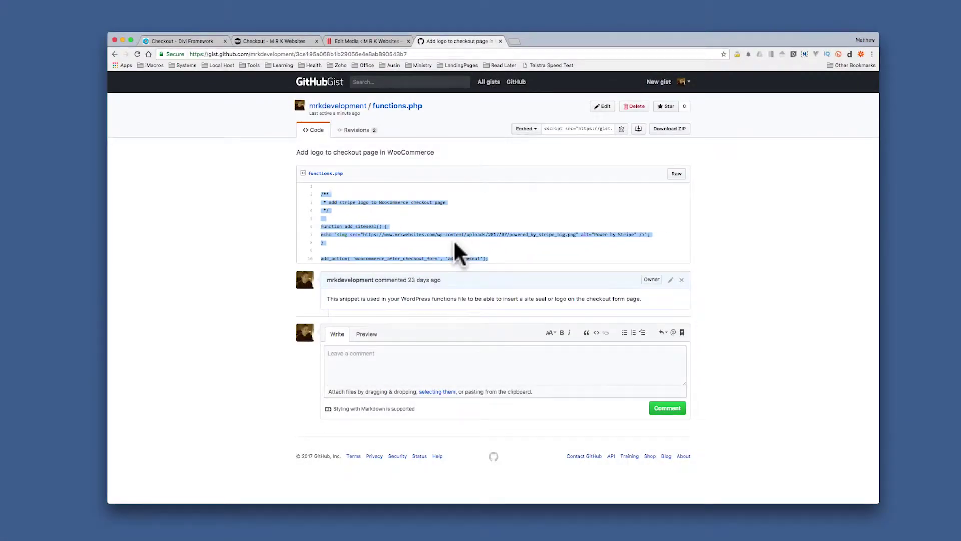
click(352, 39)
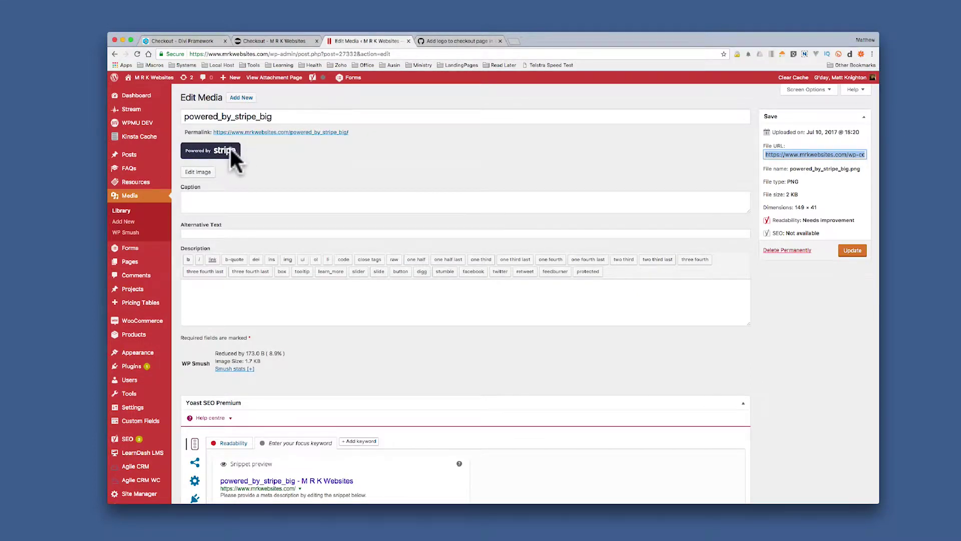
click(454, 41)
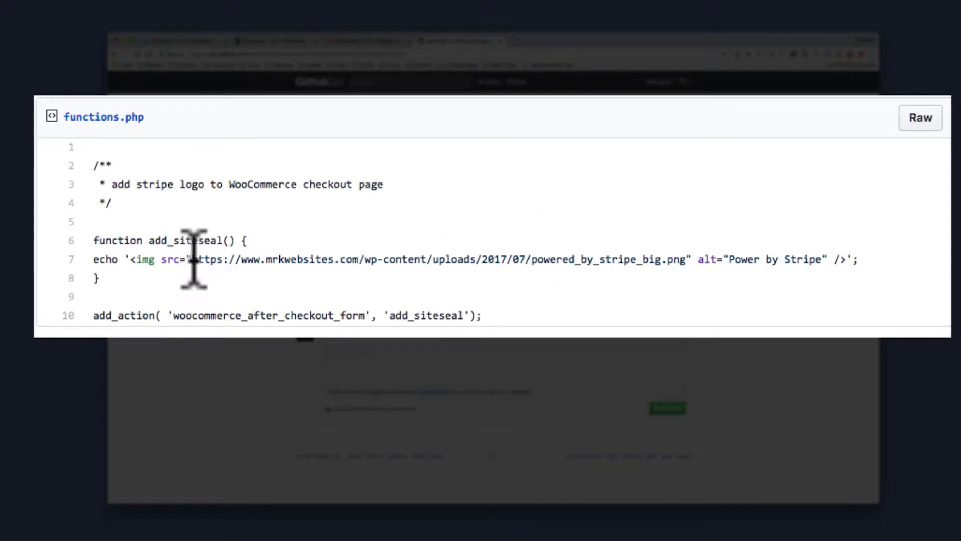
Step: Select the Stripe image URL on line 7, then the whole snippet from lines 2–10
drag(321, 234, 531, 235)
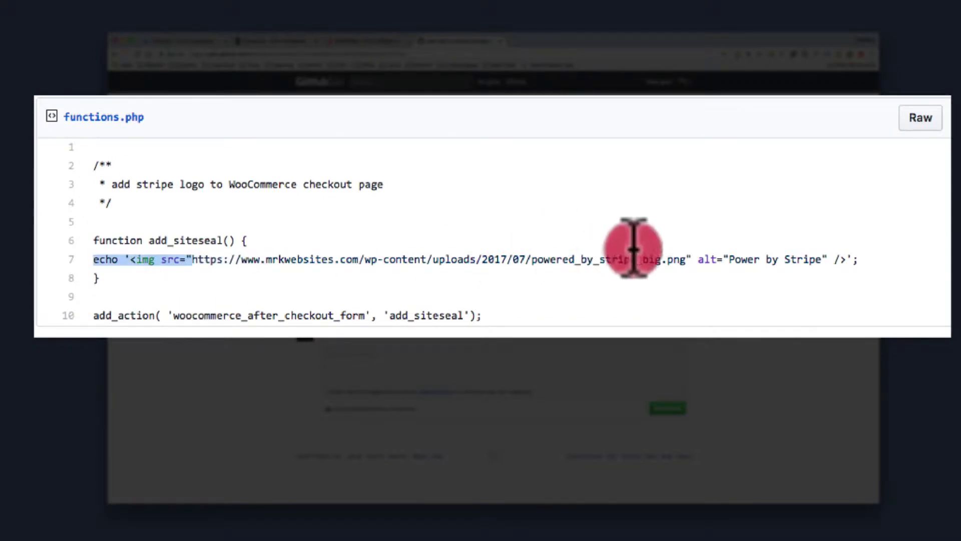
drag(633, 259, 687, 259)
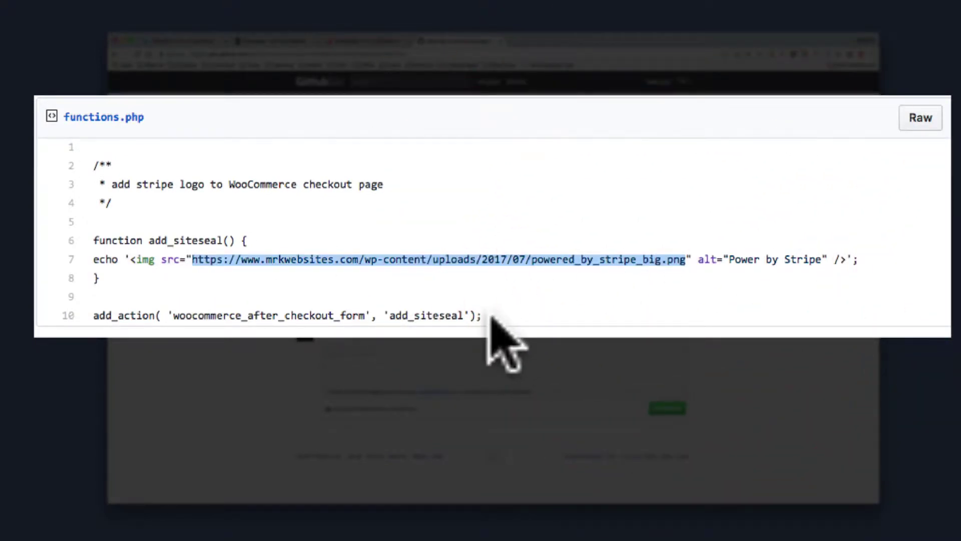
drag(484, 315, 91, 169)
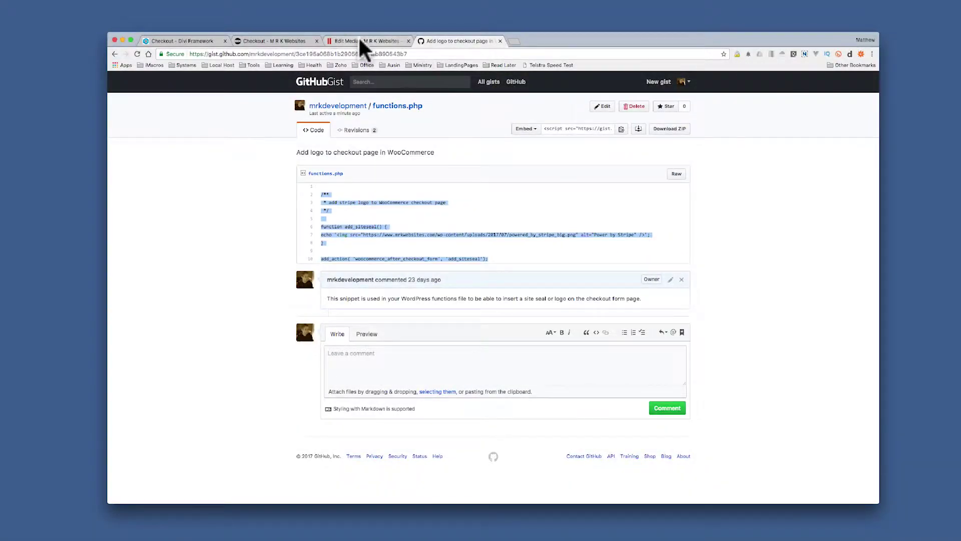
Step: Paste the Stripe logo snippet at the end of the child theme's functions.php
click(356, 41)
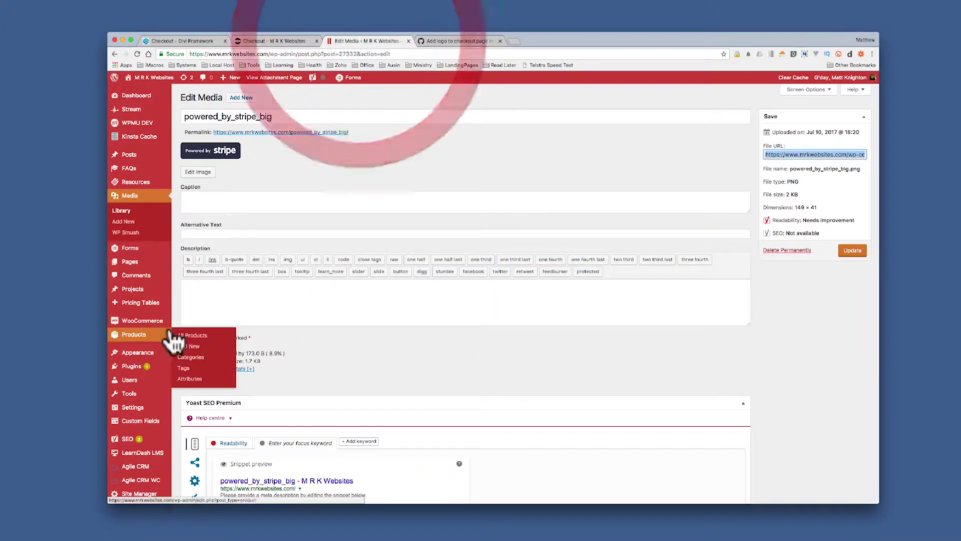
mouse_move(55, 151)
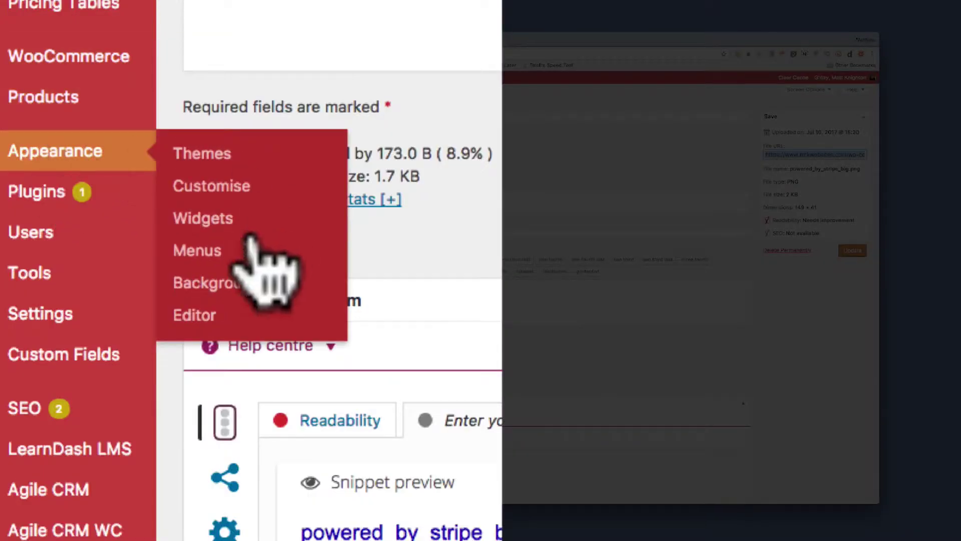
click(195, 315)
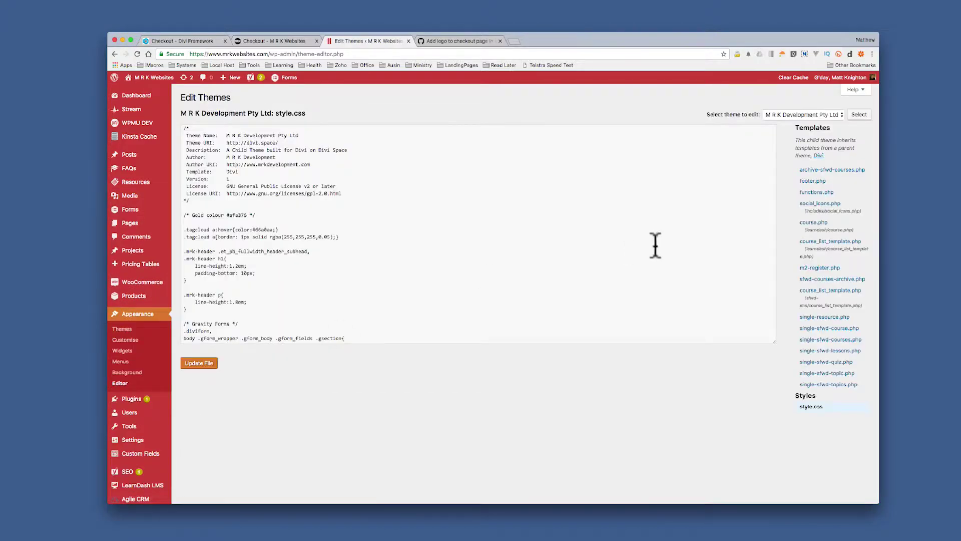
click(816, 192)
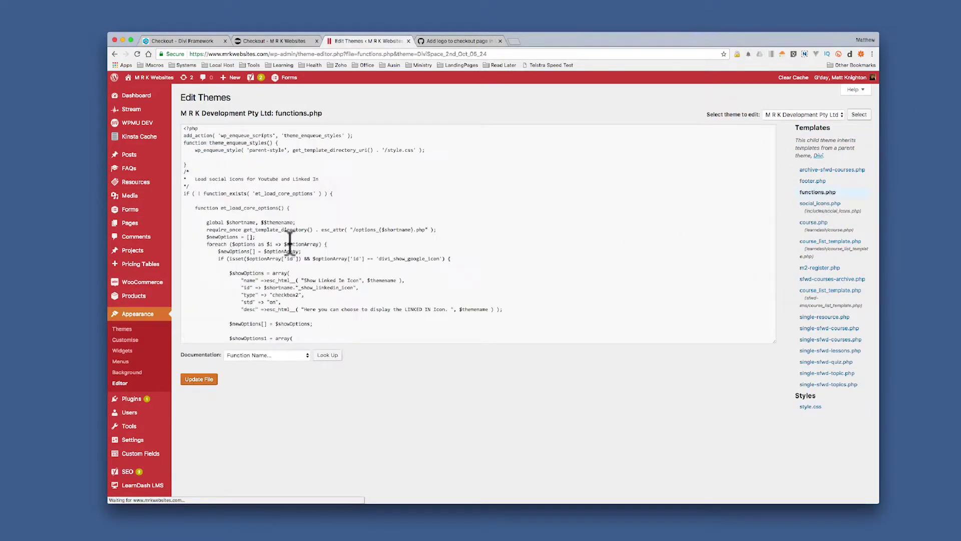
scroll(289, 240, down, 5)
scroll(289, 240, down, 5)
scroll(270, 233, down, 5)
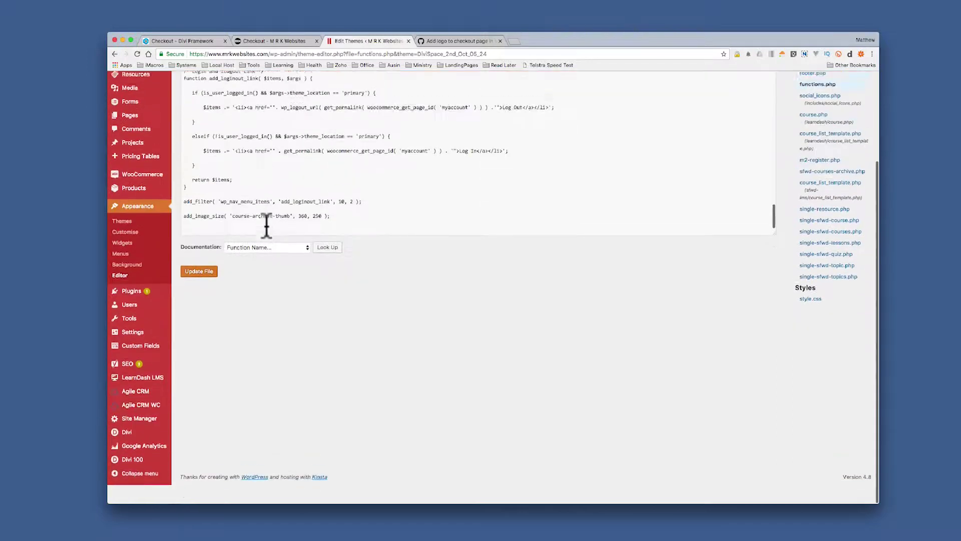
scroll(266, 225, up, 2)
click(349, 237)
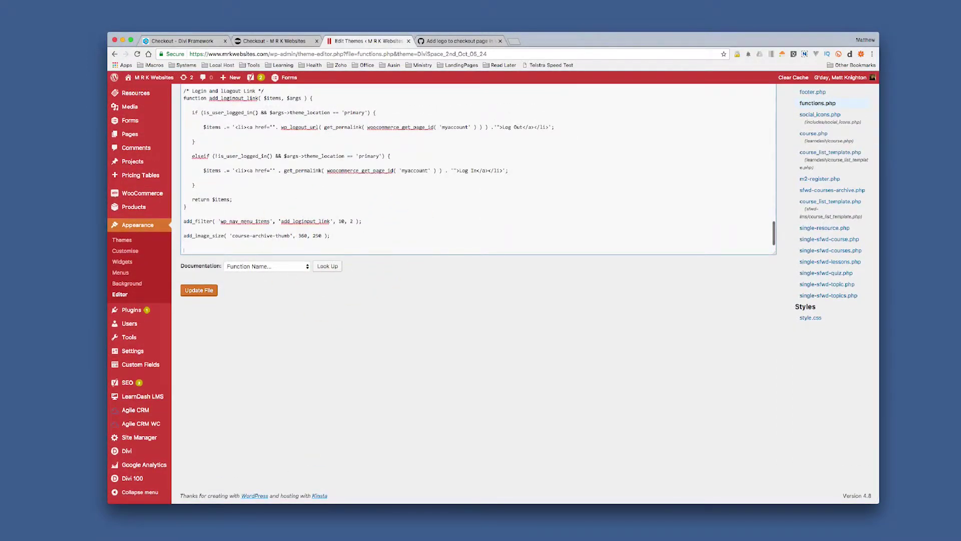
text(/**  * add stripe logo to WooCommerce checkout page  */  function add_siteseal() { echo '<img src="https://www.mrkwebsites.com/wp-content/uploads/2017/07/powered_by_stripe_big.png" alt="Power by Stripe" />'; }  add_action( 'woocommerce_after_checkout_form', 'add_siteseal');)
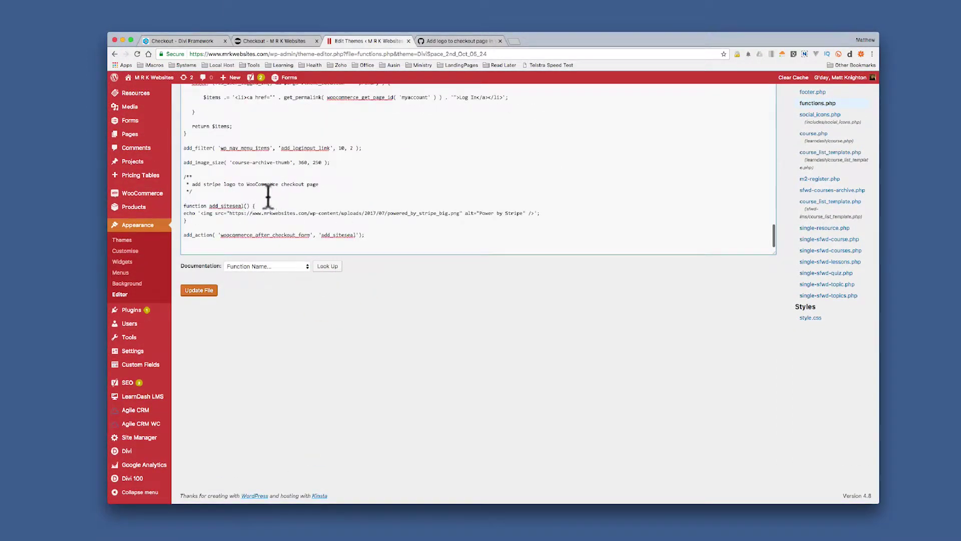
Step: Save functions.php and clear the site cache, doing both twice
click(198, 290)
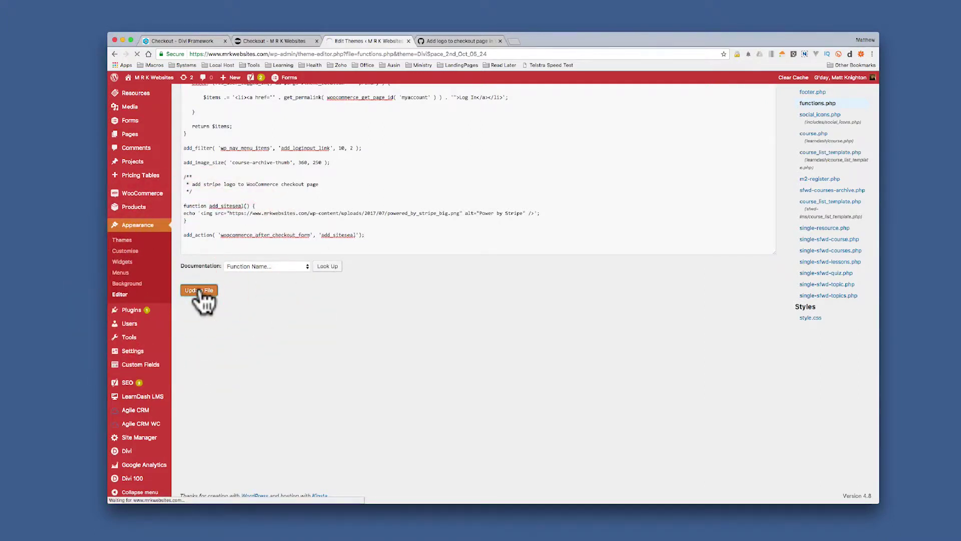
click(793, 78)
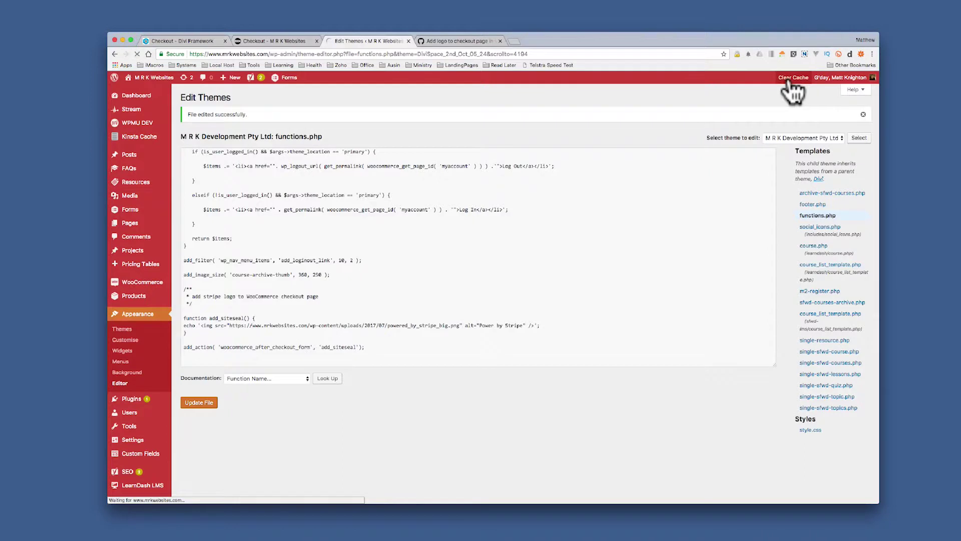
click(198, 403)
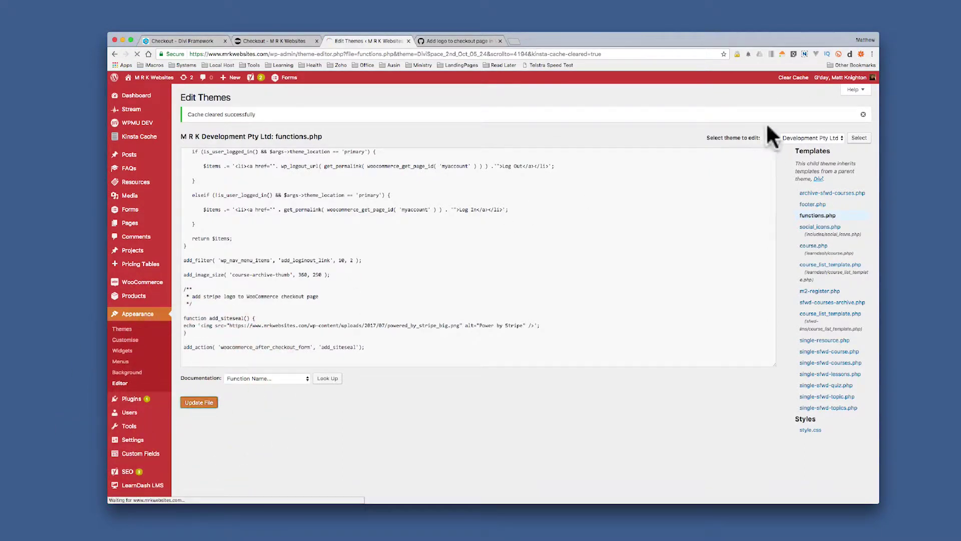
click(793, 78)
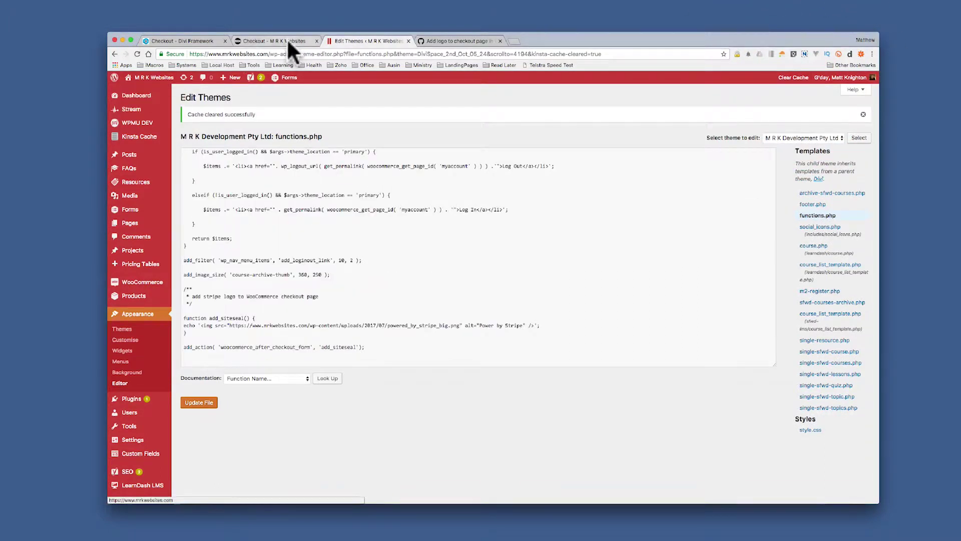
Step: Reload the site's checkout page and clear the site cache from there
click(265, 40)
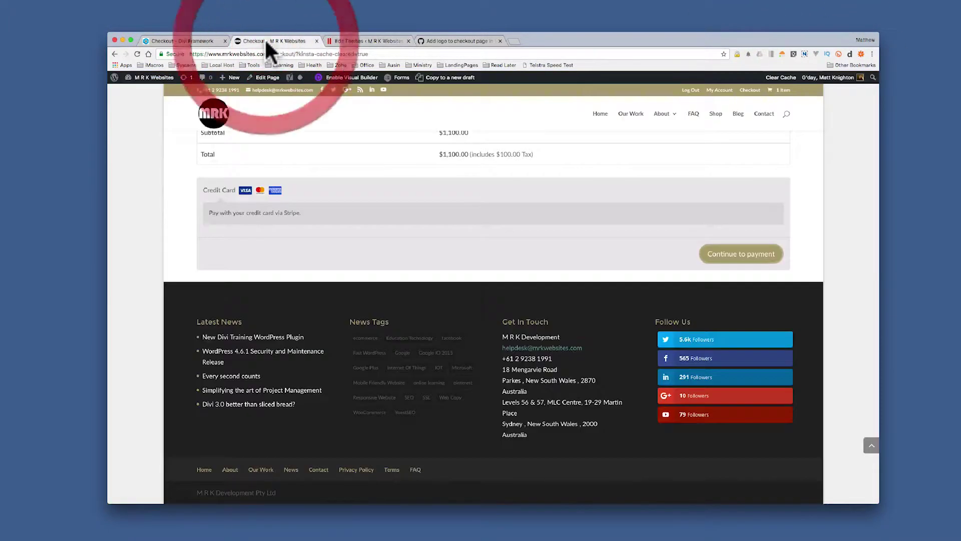
click(136, 51)
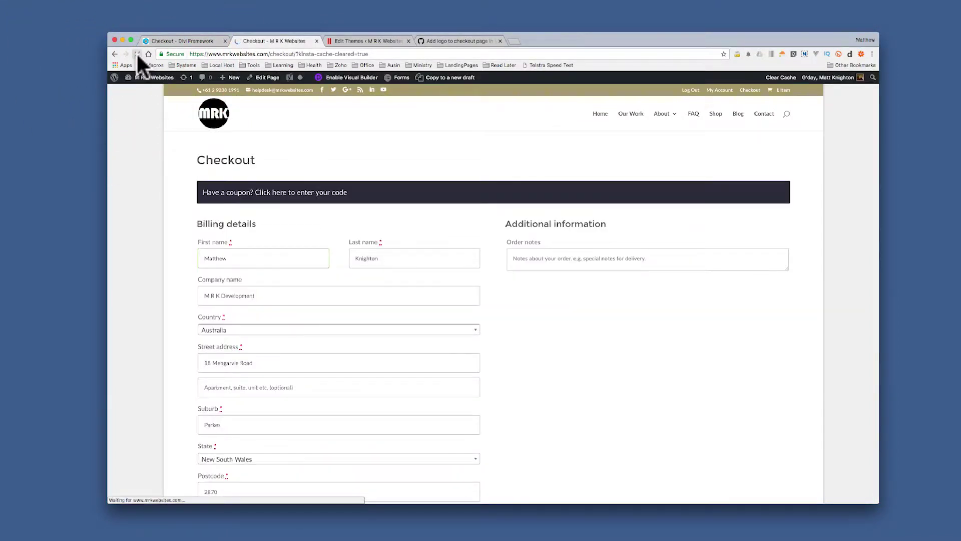
scroll(283, 125, down, 10)
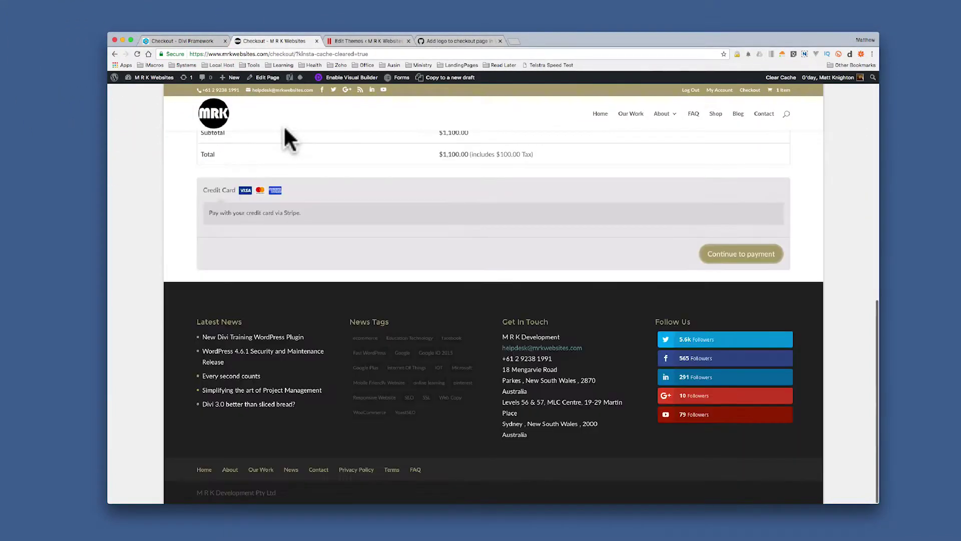
click(781, 77)
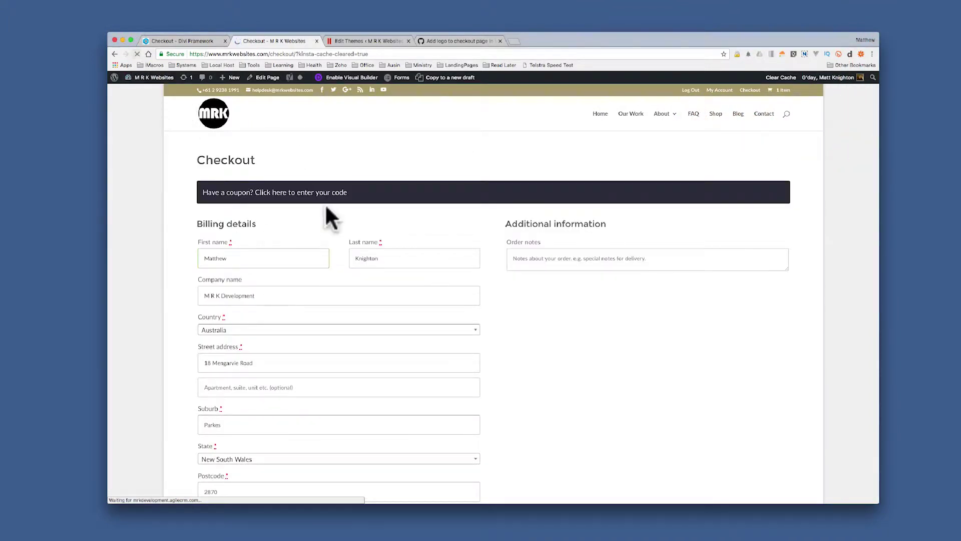
scroll(312, 150, down, 10)
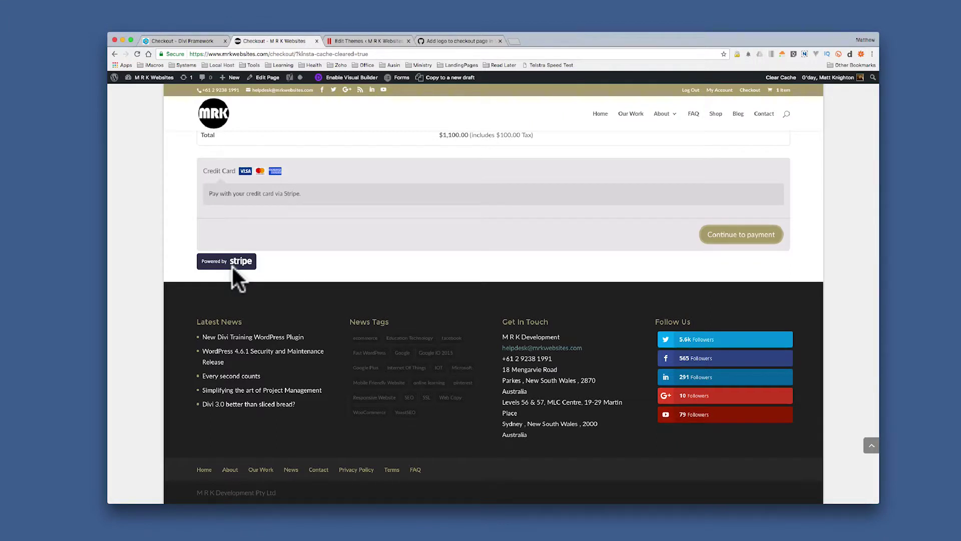
click(170, 40)
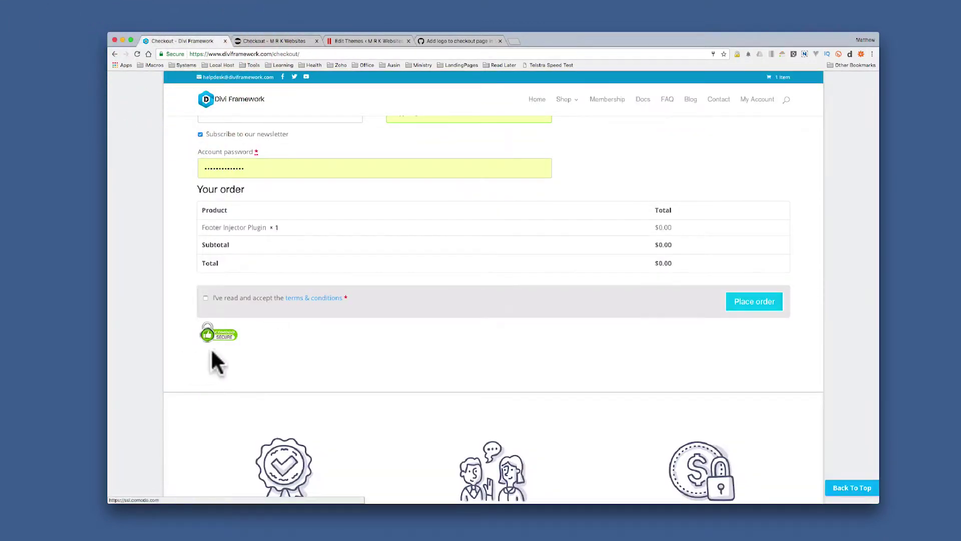